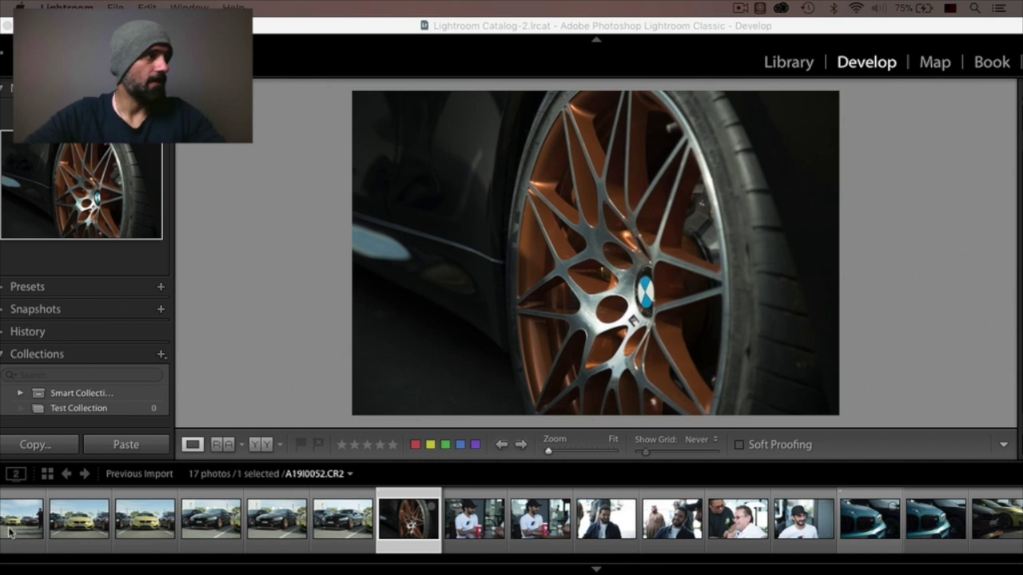
# Step: Maximize Lightroom and step through the parking-lot shot, wheel close-up and teal BMW to A19I0083
pyautogui.doubleClick(580, 32)
pyautogui.click(56, 528)
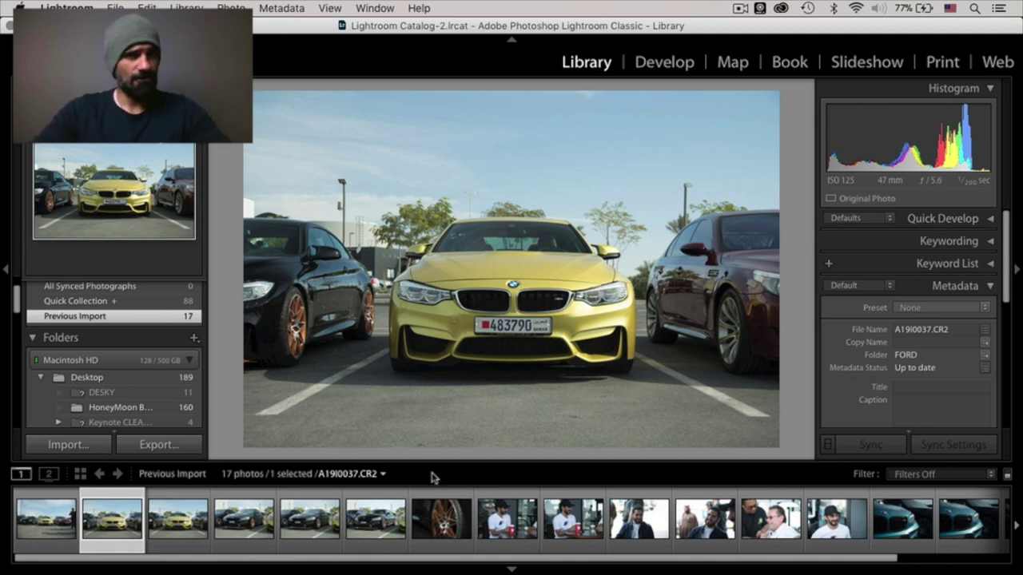
pyautogui.click(432, 519)
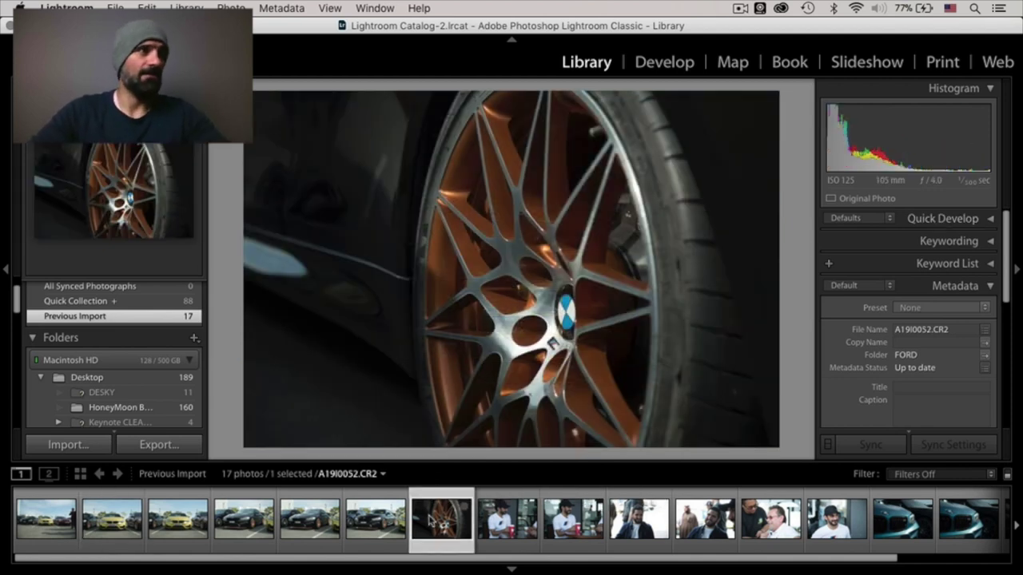
pyautogui.click(894, 519)
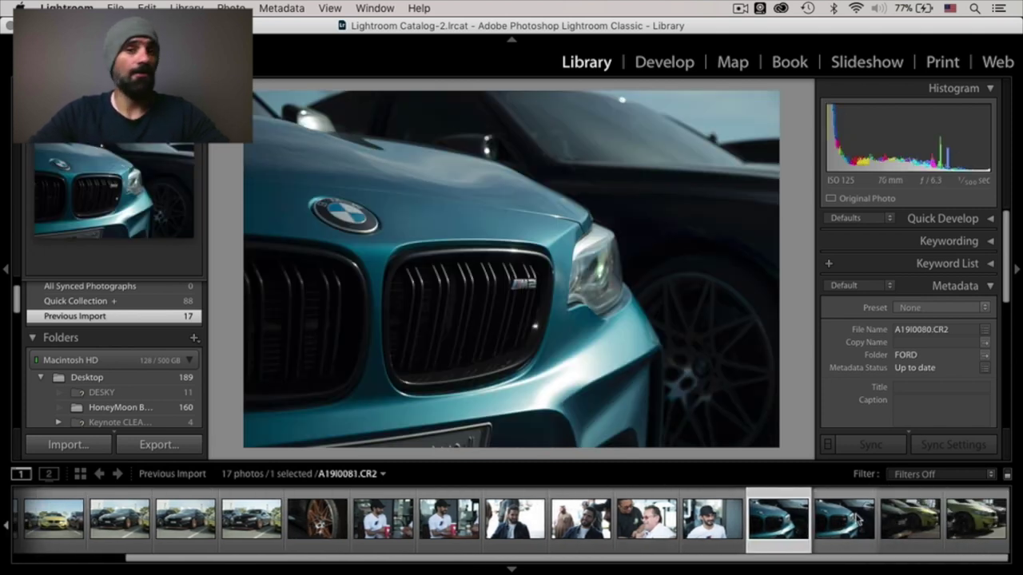
pyautogui.click(906, 518)
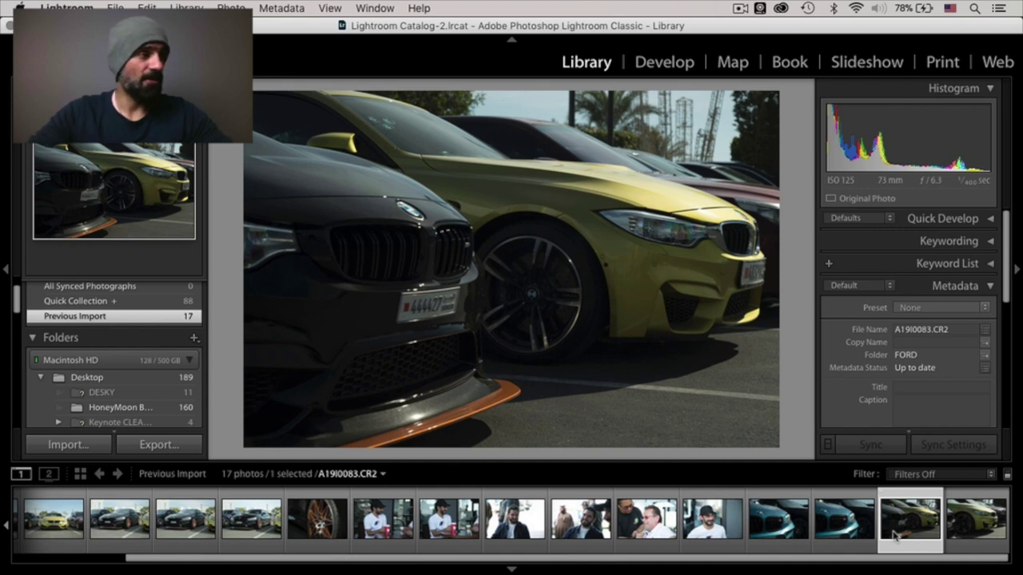
# Step: Open A19I0041 and A19I0042 and flip back and forth between them to compare reflections
pyautogui.click(190, 531)
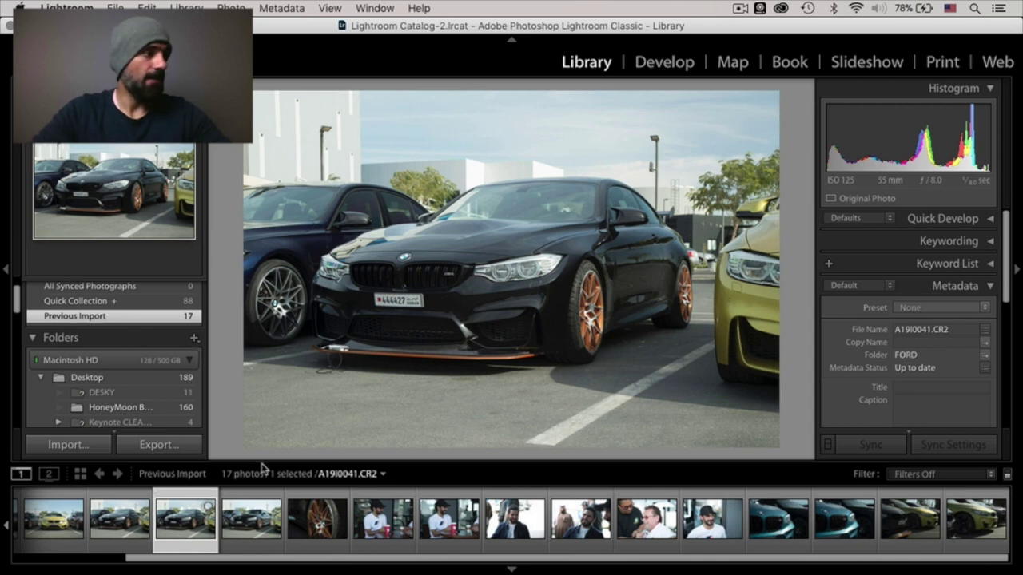
pyautogui.click(251, 518)
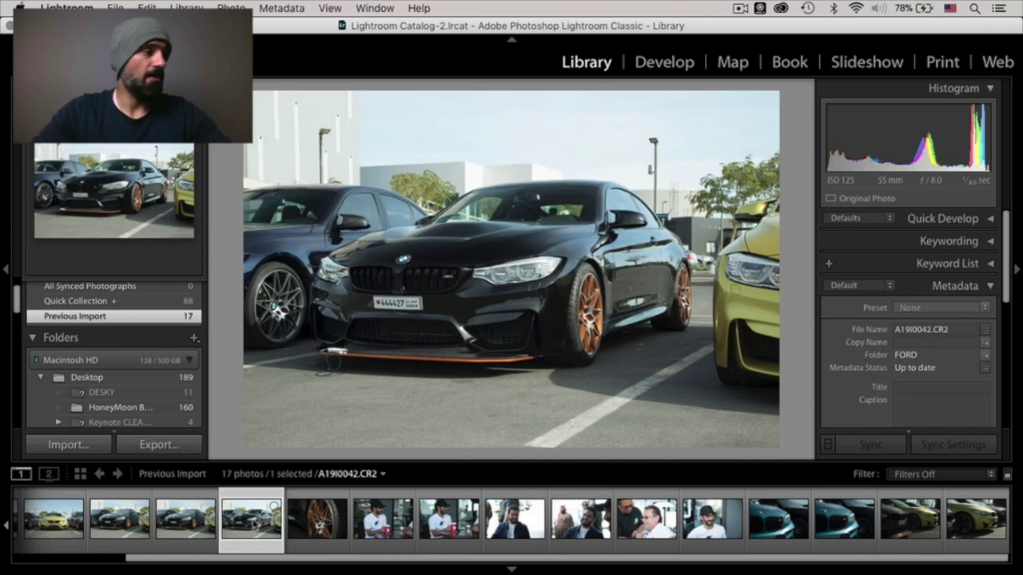
pyautogui.scroll(2, 275, 507)
pyautogui.press('Left')
pyautogui.press('Right')
pyautogui.press('Left')
pyautogui.press('Right')
pyautogui.press('Left')
pyautogui.press('Right')
pyautogui.press('Left')
pyautogui.press('Right')
pyautogui.press('Left')
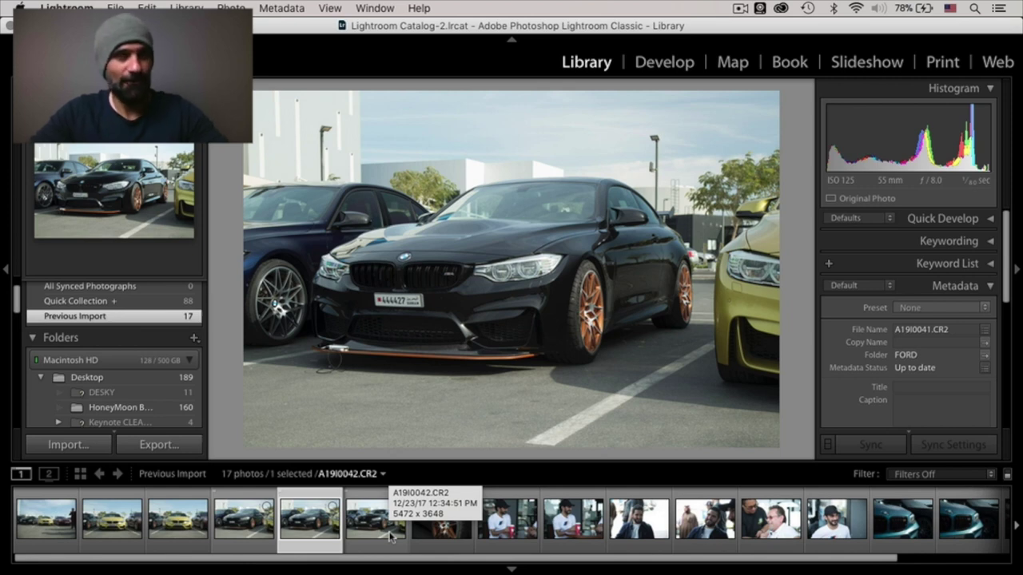
# Step: Select A19I0041 and A19I0042 together and open them as layers in Photoshop via Edit In
pyautogui.keyDown('super'); pyautogui.click(366, 527); pyautogui.keyUp('super')
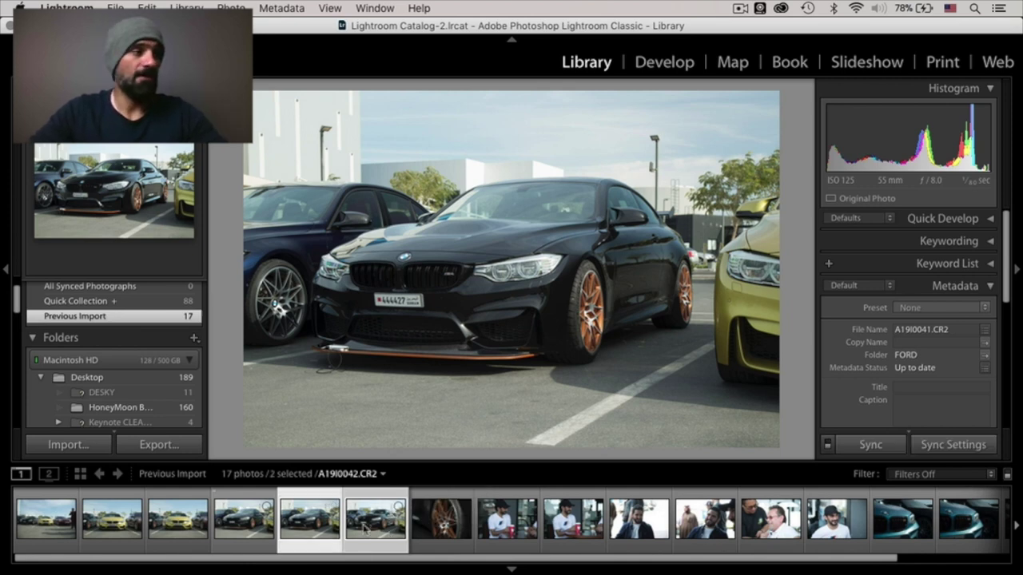
pyautogui.rightClick(364, 521)
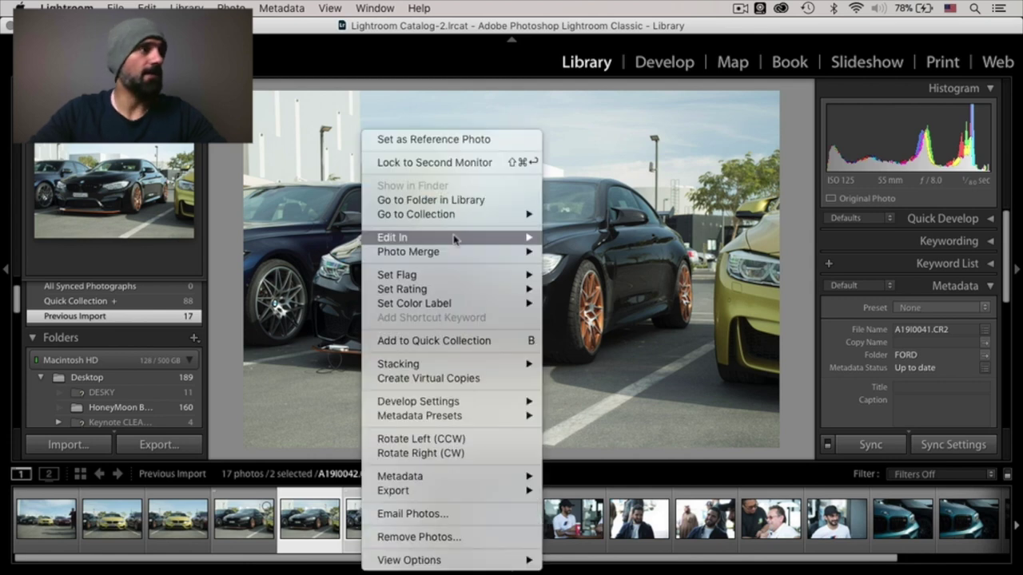
pyautogui.moveTo(453, 233)
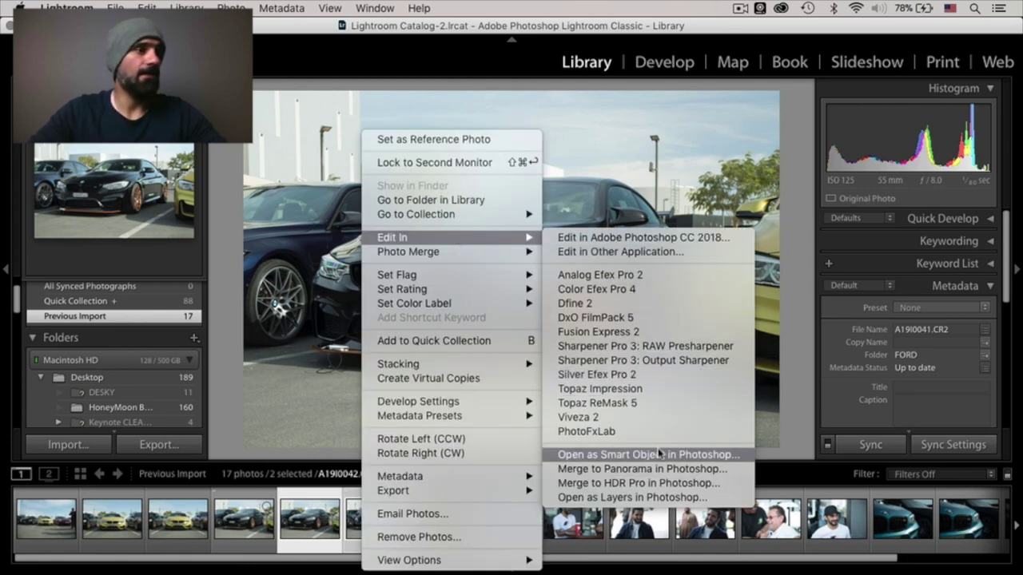
pyautogui.click(666, 498)
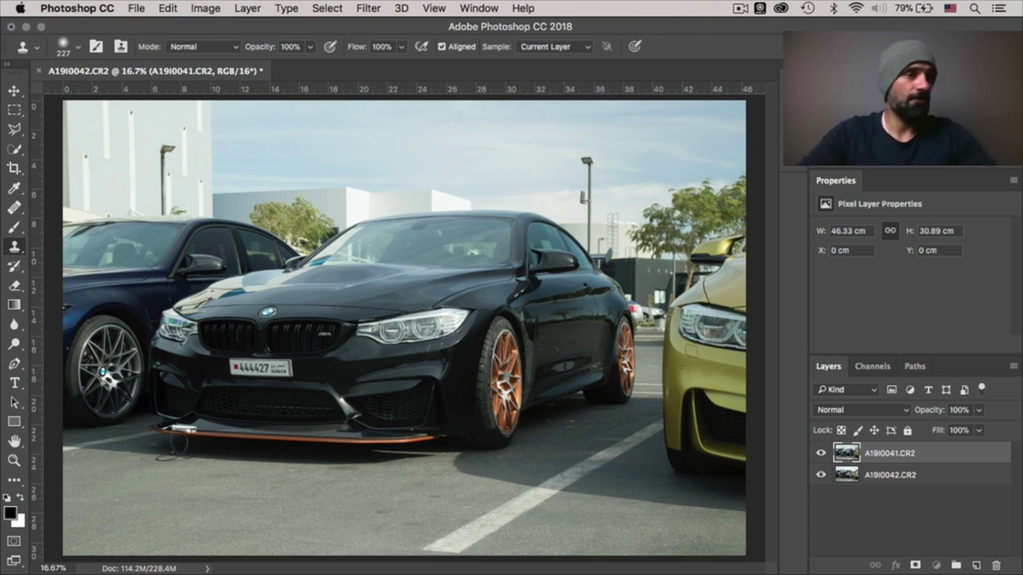
# Step: Compare the shots by toggling the top layer, then move A19I0041 below A19I0042
pyautogui.click(821, 453)
pyautogui.click(821, 453)
pyautogui.click(821, 453)
pyautogui.click(821, 453)
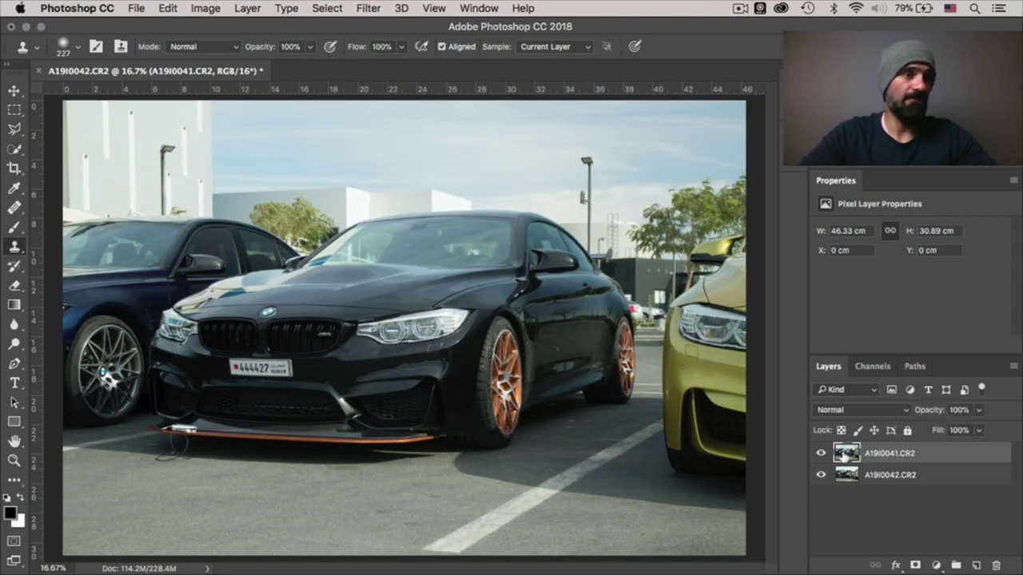
pyautogui.moveTo(845, 455); pyautogui.dragTo(847, 491)
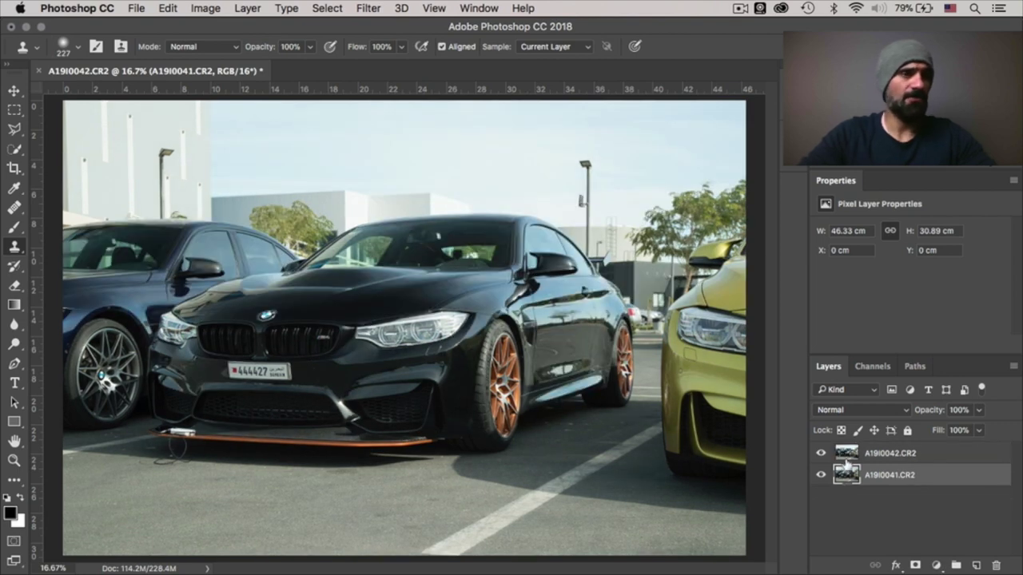
# Step: Select both layers, run Auto-Align Layers with Auto projection, and toggle the top layer to check
pyautogui.keyDown('shift'); pyautogui.click(845, 458); pyautogui.keyUp('shift')
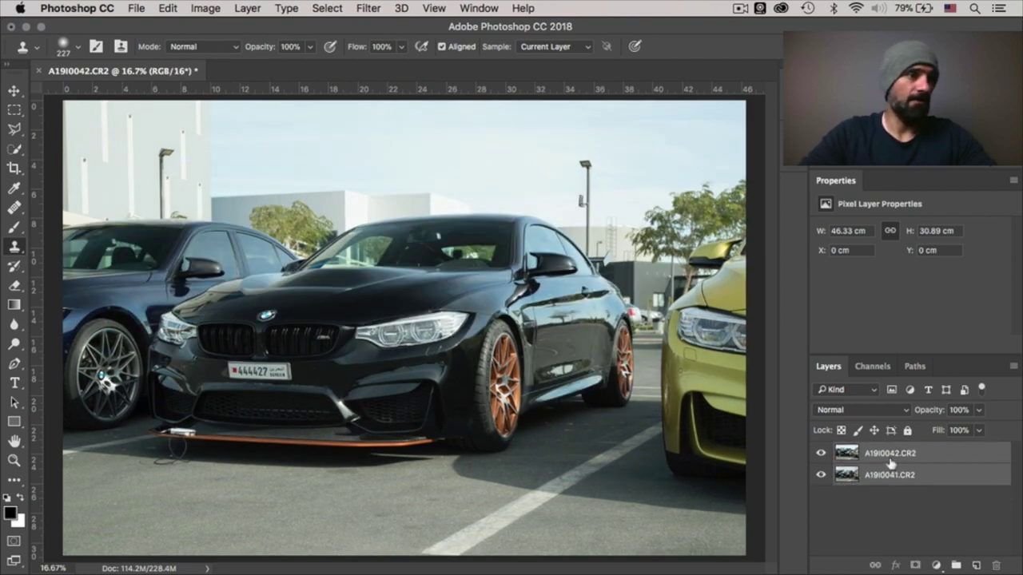
pyautogui.click(168, 9)
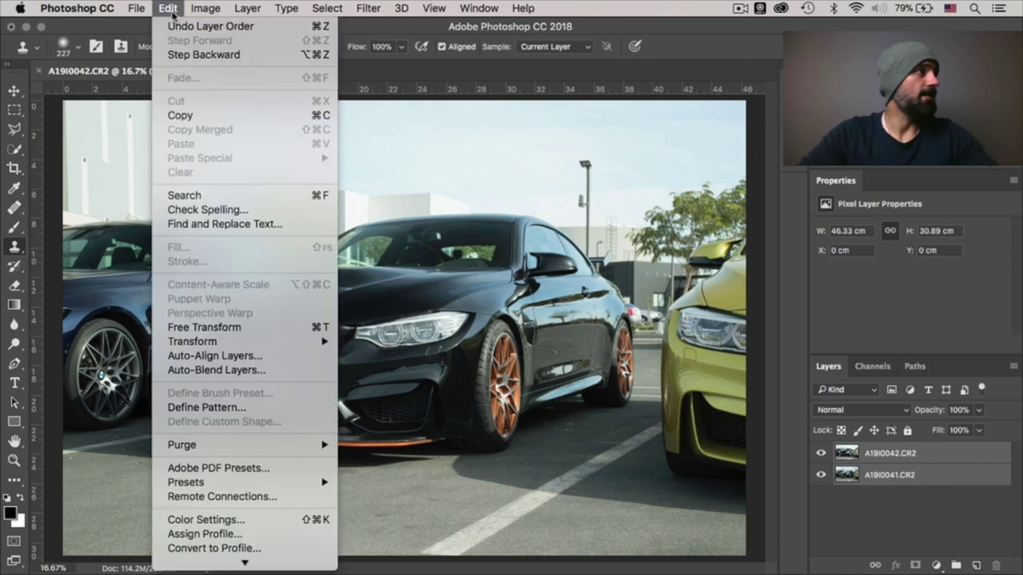
pyautogui.click(246, 355)
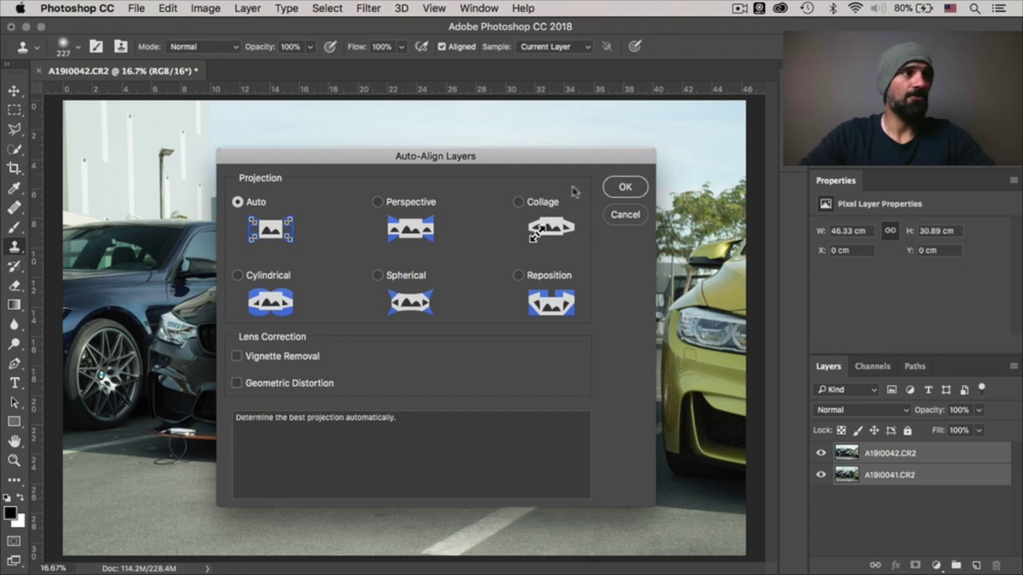
pyautogui.click(618, 189)
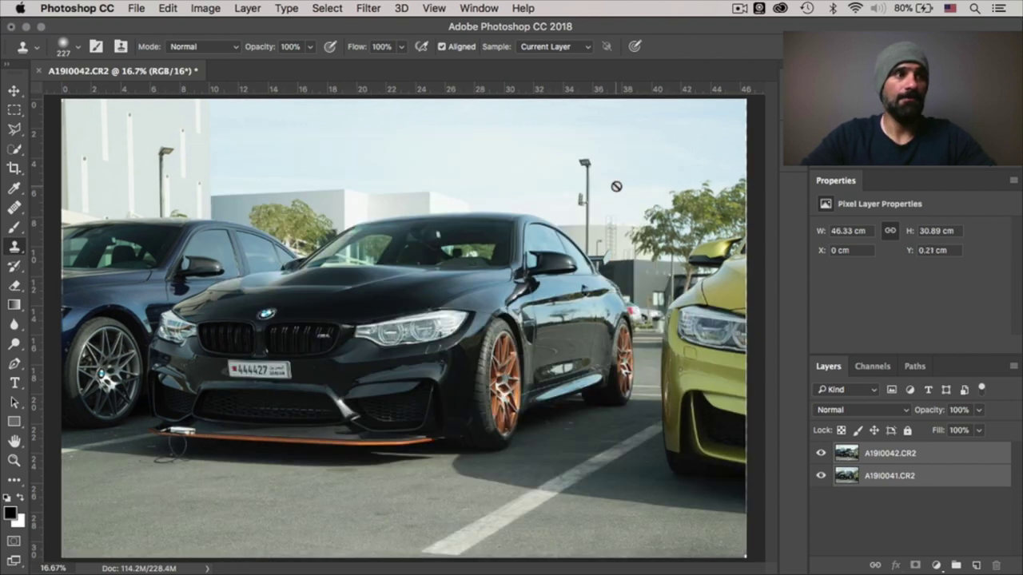
pyautogui.click(821, 453)
pyautogui.click(821, 453)
pyautogui.click(821, 453)
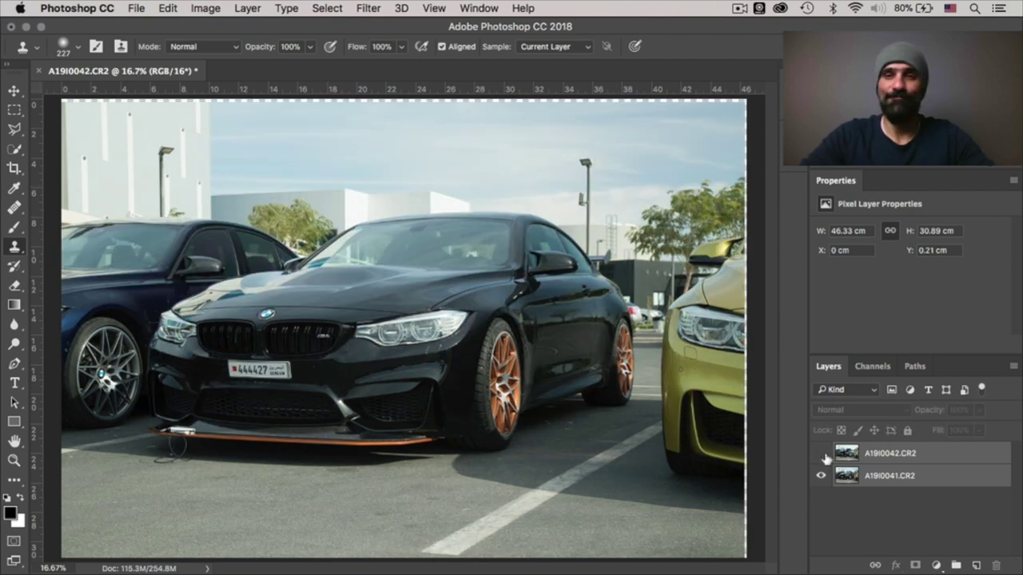
pyautogui.click(821, 453)
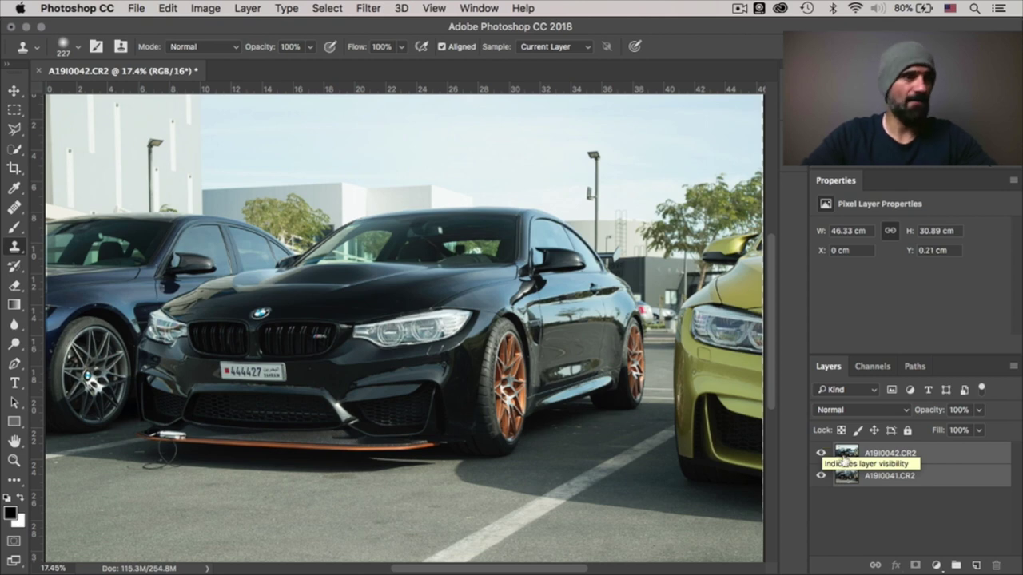
# Step: Add a layer mask to A19I0042 and invert it to black so A19I0041 shows through
pyautogui.click(819, 454)
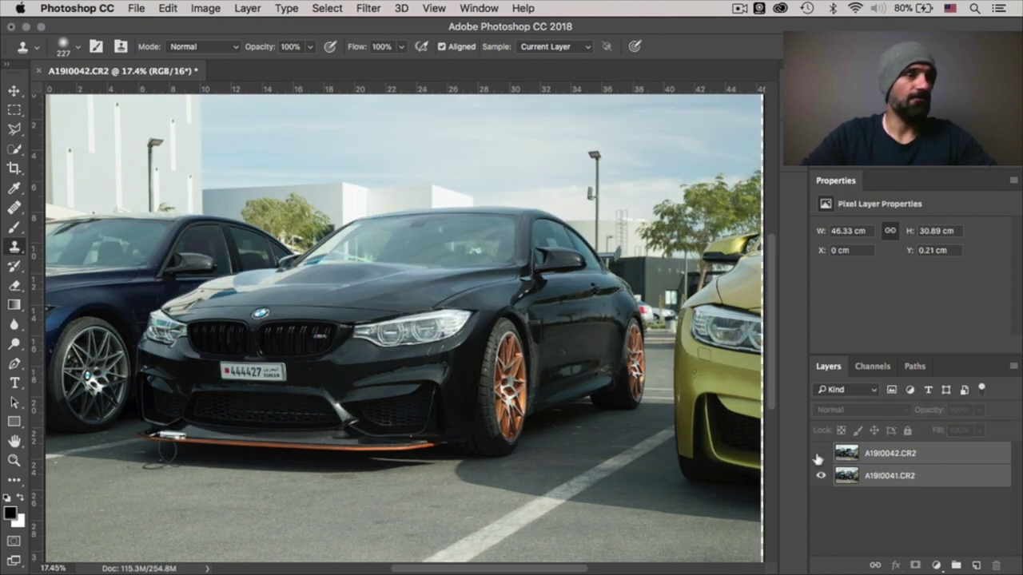
pyautogui.click(819, 455)
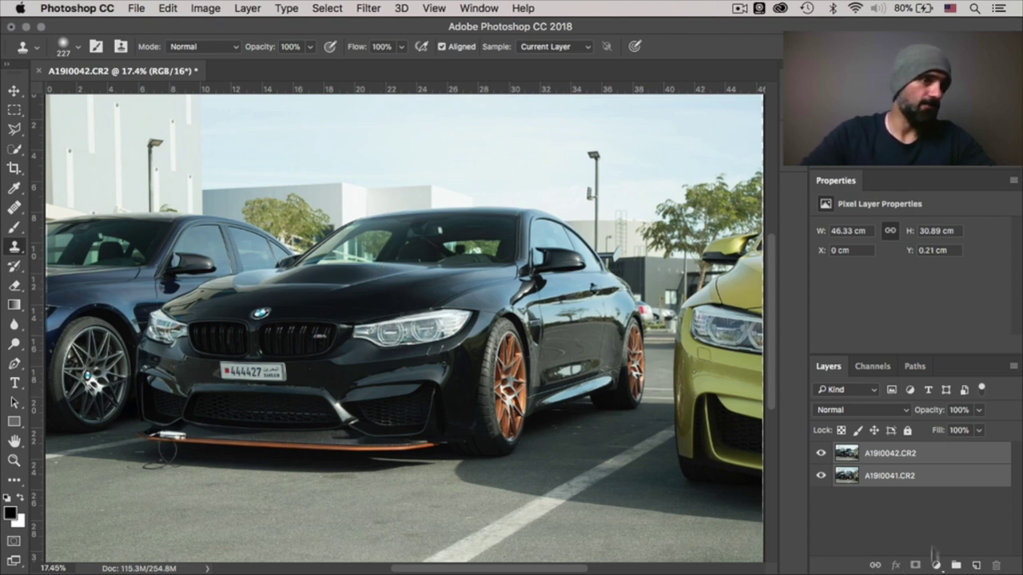
pyautogui.click(901, 505)
pyautogui.click(894, 463)
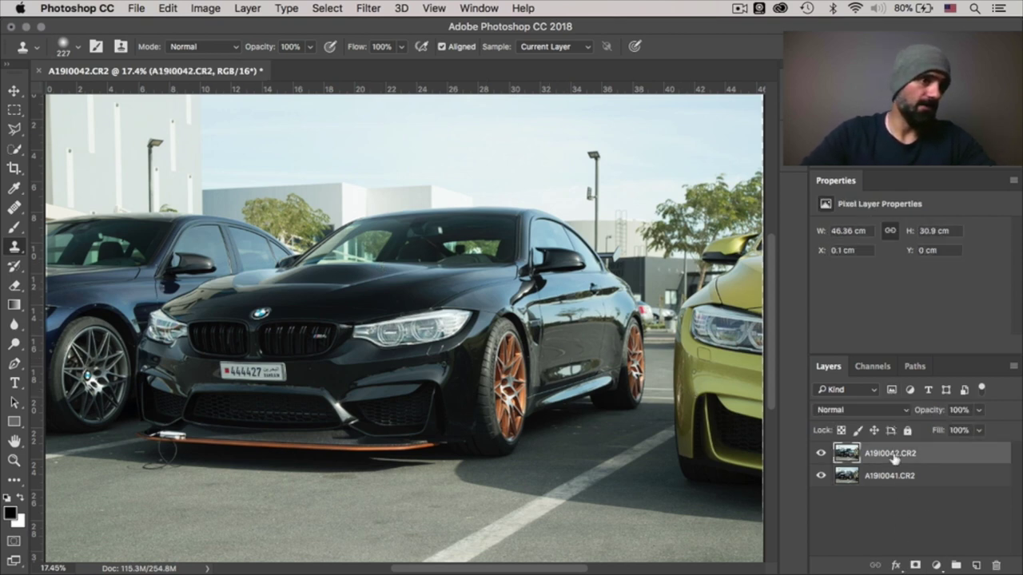
pyautogui.click(915, 565)
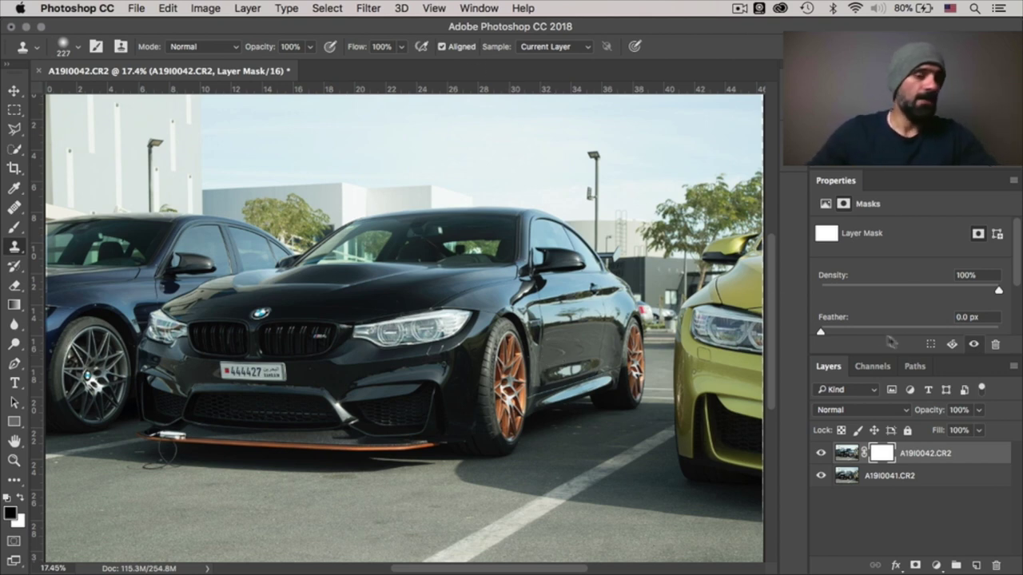
pyautogui.hotkey('ctrl', 'i')
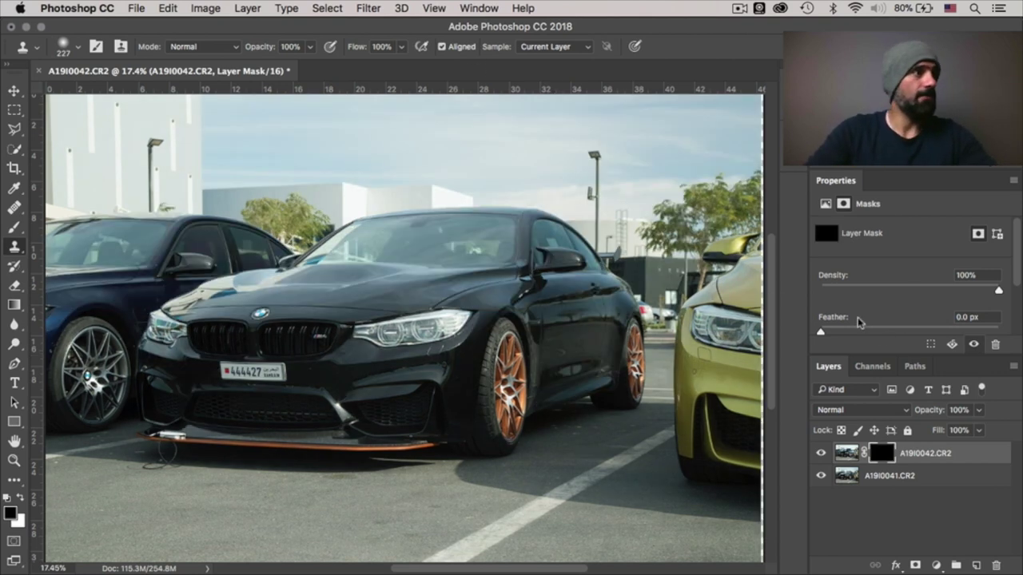
# Step: Pick the Brush tool with 31% flow and white as the painting colour
pyautogui.scroll(1, 415, 296)
pyautogui.press('b')
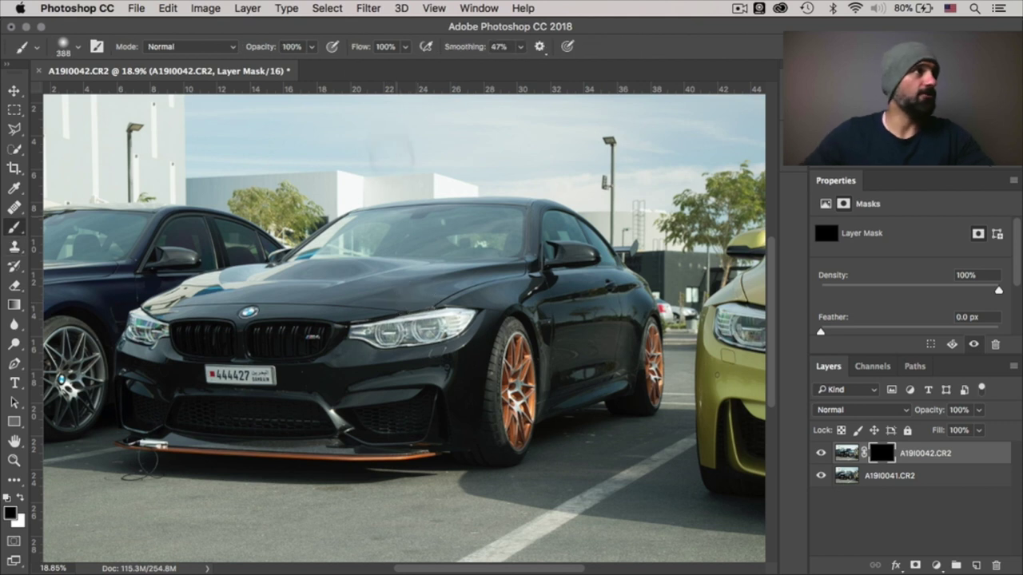
pyautogui.moveTo(404, 52); pyautogui.dragTo(358, 72)
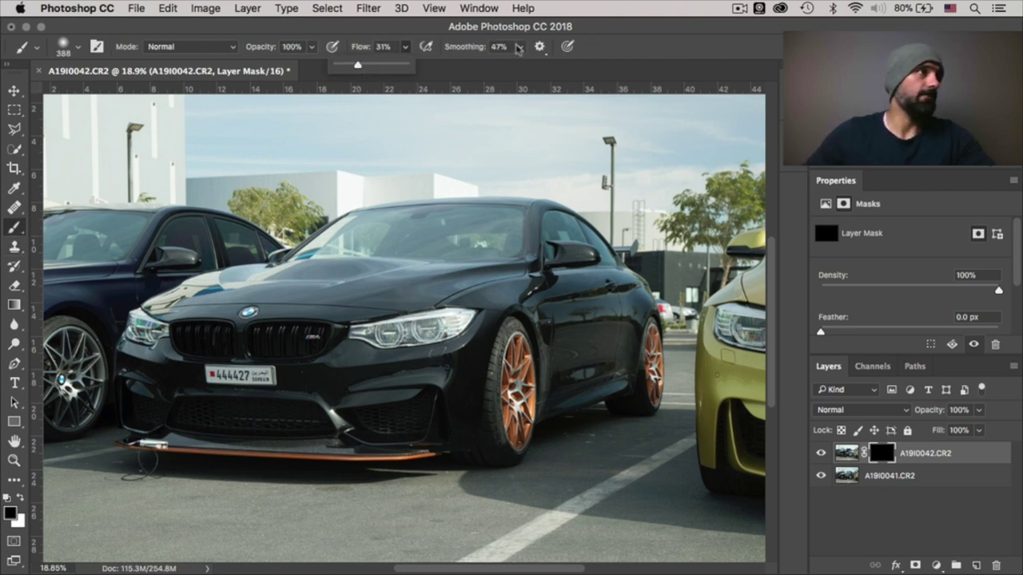
pyautogui.click(657, 36)
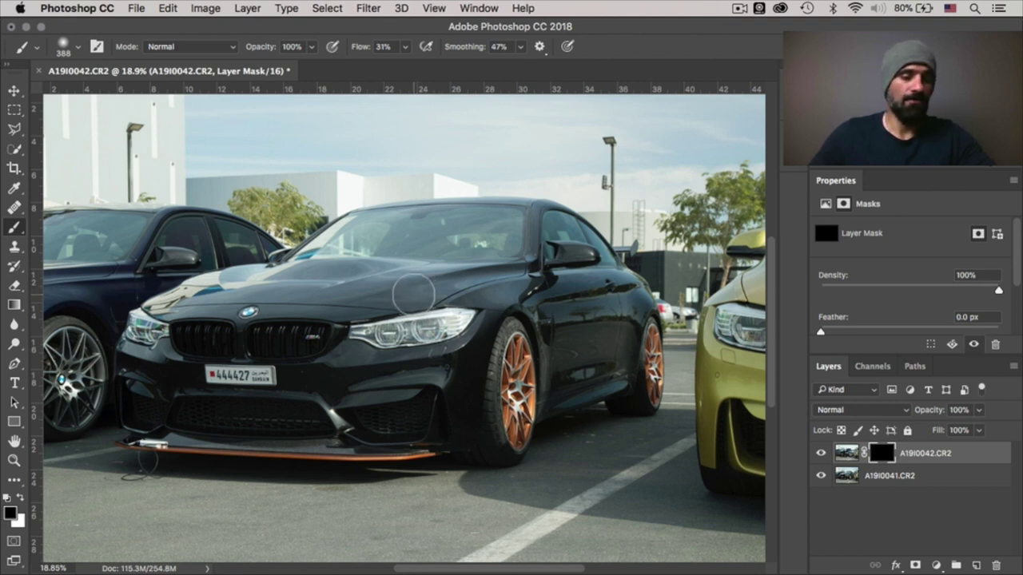
pyautogui.press('x')
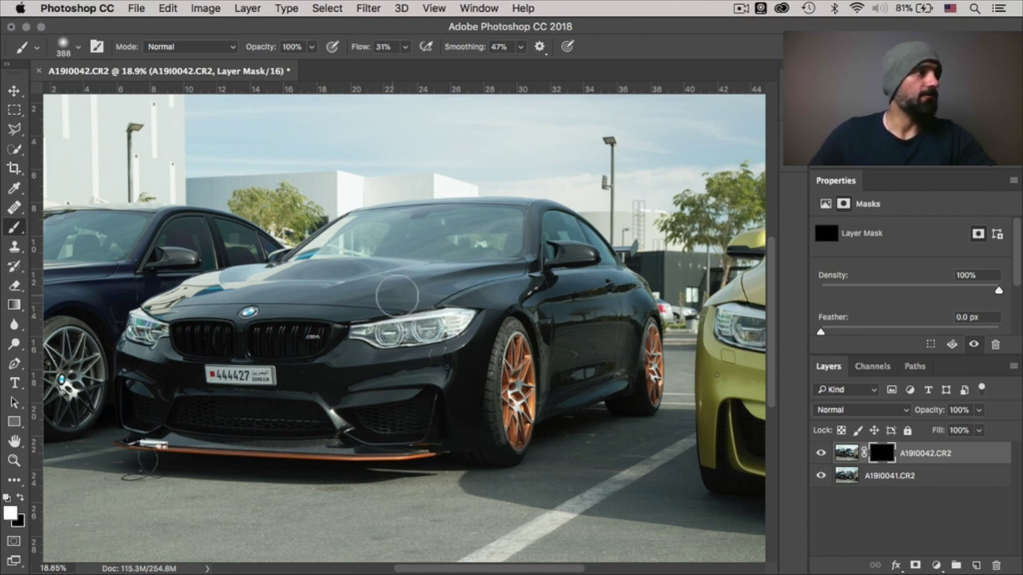
# Step: Paint the top shot back over the hood and grille on the mask
pyautogui.moveTo(365, 302)
pyautogui.mouseDown()
pyautogui.moveTo(306, 338)
pyautogui.moveTo(286, 338)
pyautogui.moveTo(305, 297)
pyautogui.moveTo(321, 296)
pyautogui.moveTo(277, 309)
pyautogui.moveTo(299, 297)
pyautogui.mouseUp()
pyautogui.moveTo(297, 304); pyautogui.dragTo(160, 313)
pyautogui.moveTo(156, 308)
pyautogui.mouseDown()
pyautogui.moveTo(251, 276)
pyautogui.moveTo(210, 285)
pyautogui.moveTo(267, 283)
pyautogui.moveTo(297, 300)
pyautogui.moveTo(400, 267)
pyautogui.moveTo(472, 269)
pyautogui.mouseUp()
# Step: Set brush smoothing to 0% and paint the top shot over the windshield, resizing the brush
pyautogui.click(521, 47)
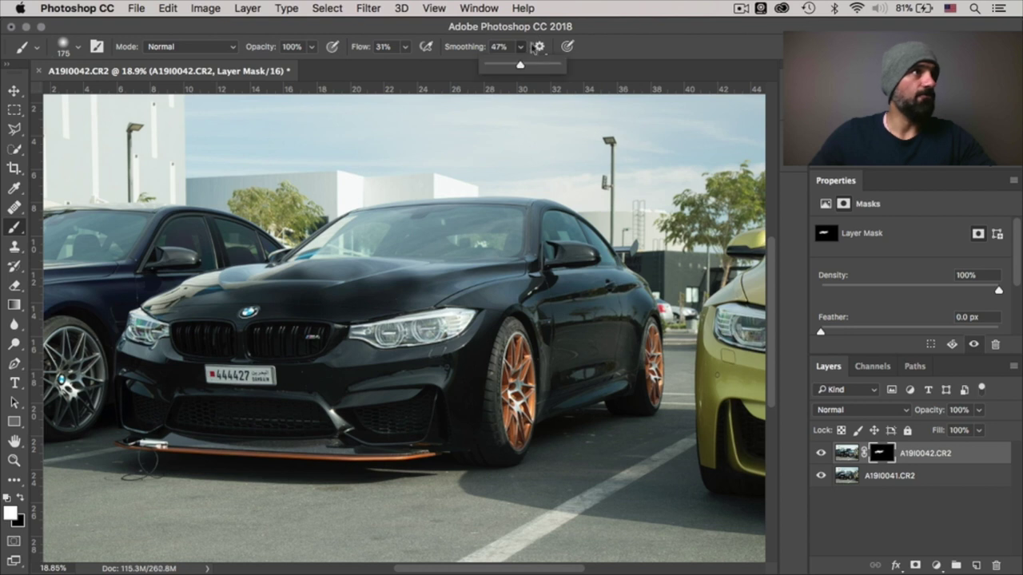
pyautogui.moveTo(517, 67); pyautogui.dragTo(472, 72)
pyautogui.click(662, 52)
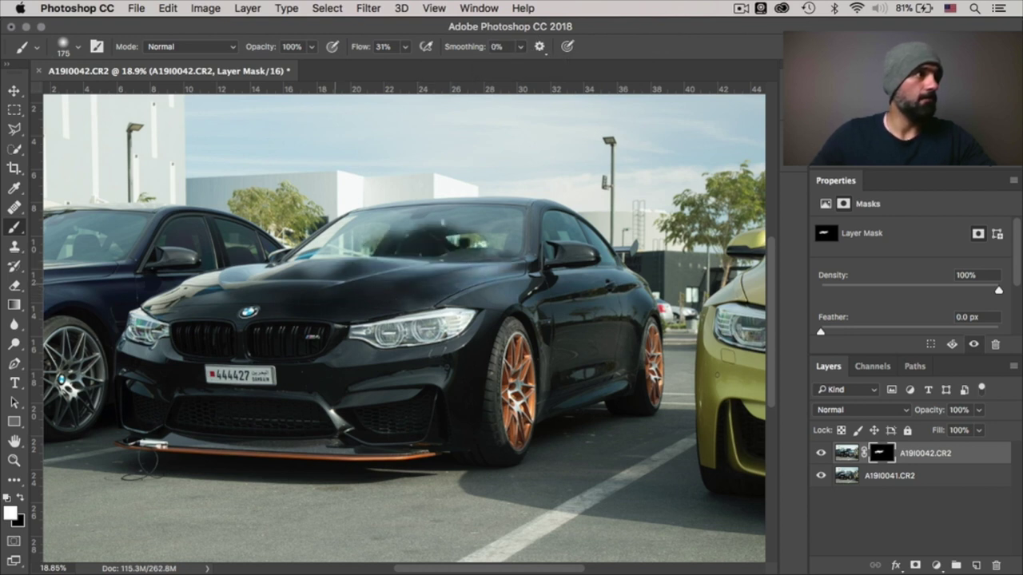
pyautogui.moveTo(496, 264); pyautogui.dragTo(239, 272)
pyautogui.keyDown('ctrl'); pyautogui.keyDown('alt'); pyautogui.click(447, 256); pyautogui.keyUp('alt'); pyautogui.keyUp('ctrl')
pyautogui.moveTo(447, 271); pyautogui.dragTo(443, 272)
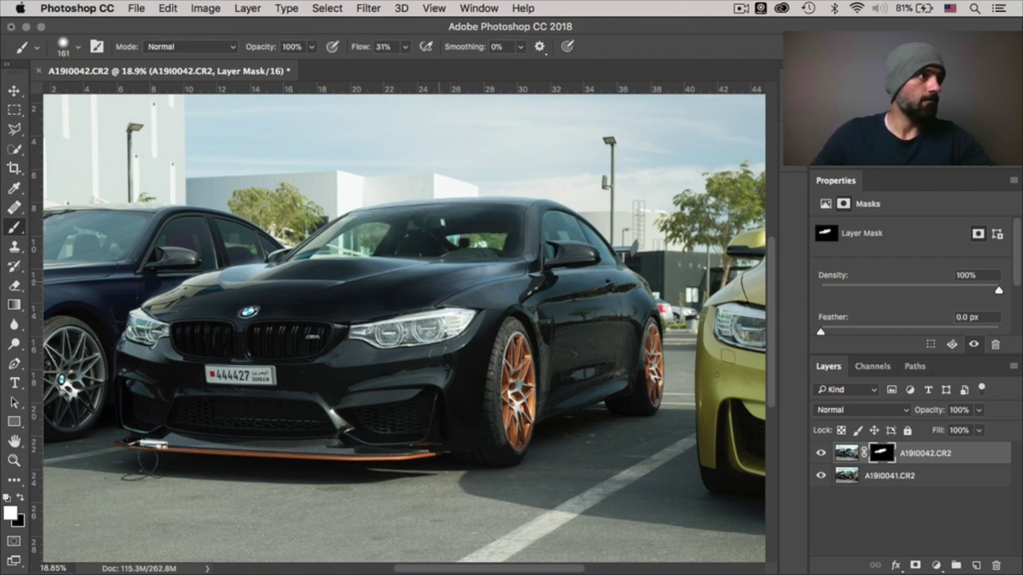
pyautogui.scroll(3, 292, 338)
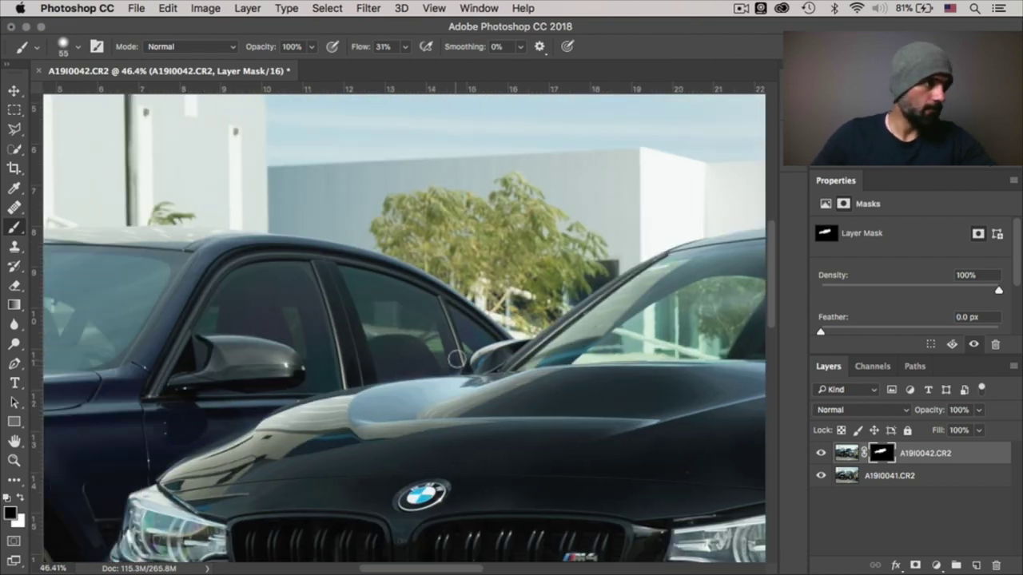
pyautogui.scroll(-3, 427, 360)
pyautogui.moveTo(427, 360)
pyautogui.mouseDown()
pyautogui.moveTo(456, 357)
pyautogui.moveTo(432, 357)
pyautogui.mouseUp()
pyautogui.scroll(-2, 432, 357)
# Step: Disable the mask, toggle the top layer to compare the shots, then re-enable the mask
pyautogui.keyDown('shift'); pyautogui.click(880, 453); pyautogui.keyUp('shift')
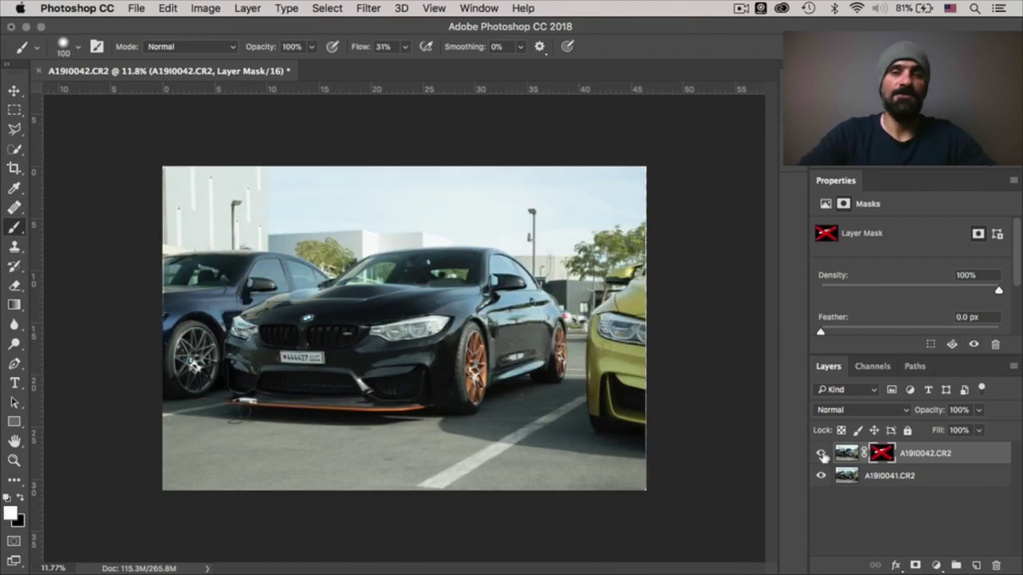
pyautogui.click(821, 454)
pyautogui.click(821, 454)
pyautogui.click(822, 455)
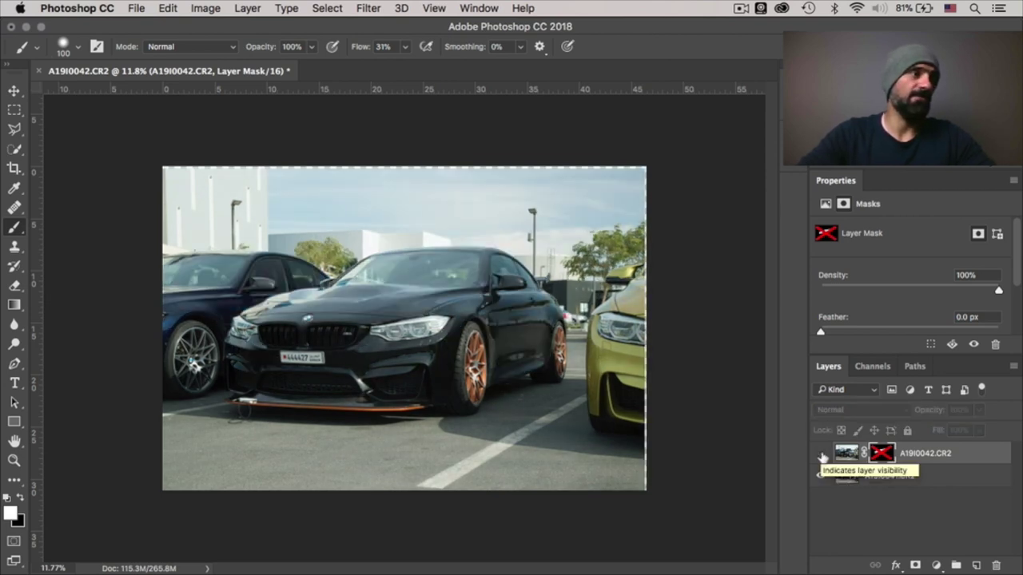
pyautogui.click(821, 454)
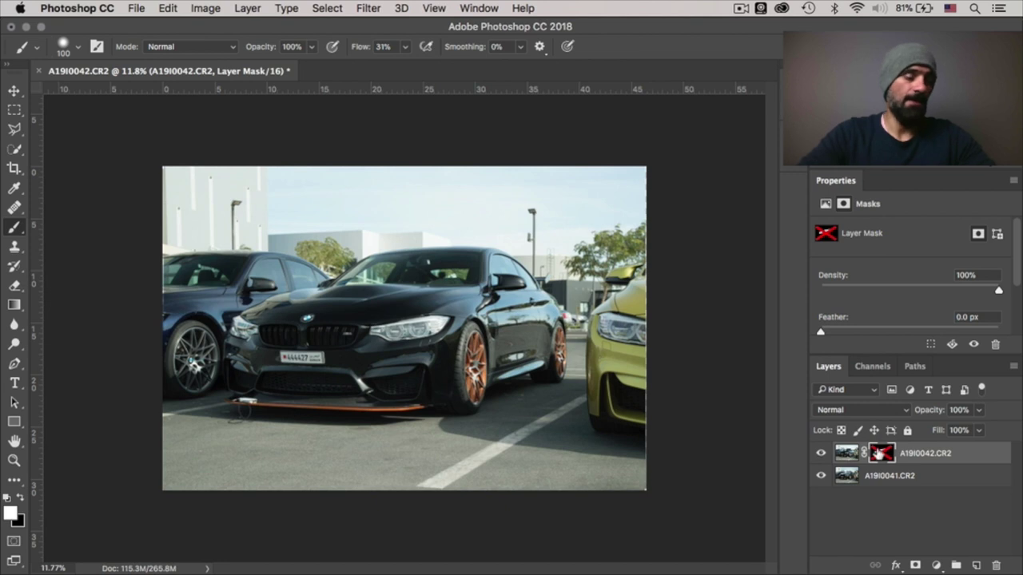
pyautogui.keyDown('shift'); pyautogui.click(879, 453); pyautogui.keyUp('shift')
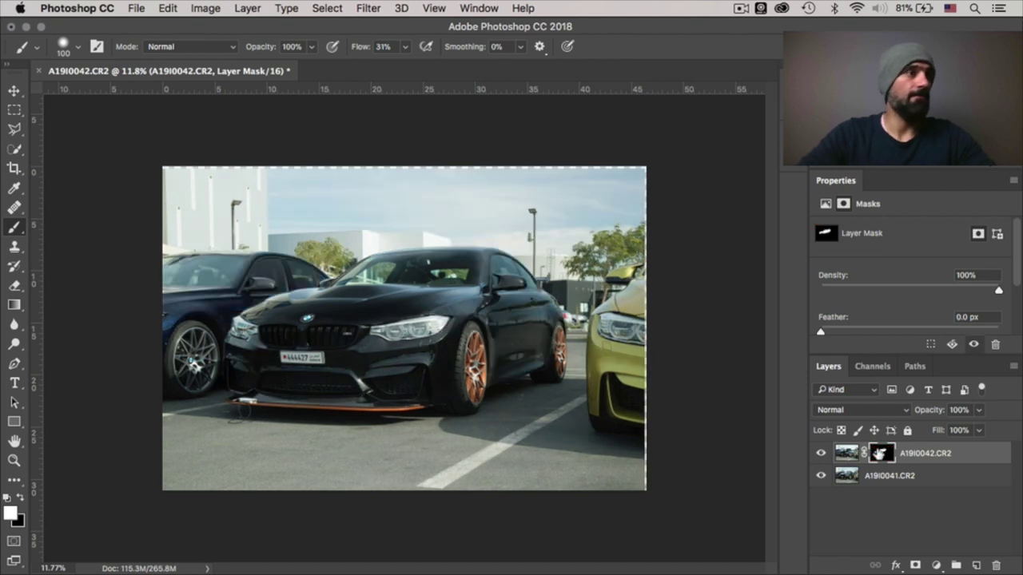
# Step: Toggle the top layer and then the A19I0042 mask on and off repeatedly to compare results
pyautogui.click(821, 454)
pyautogui.click(822, 454)
pyautogui.click(822, 454)
pyautogui.click(822, 454)
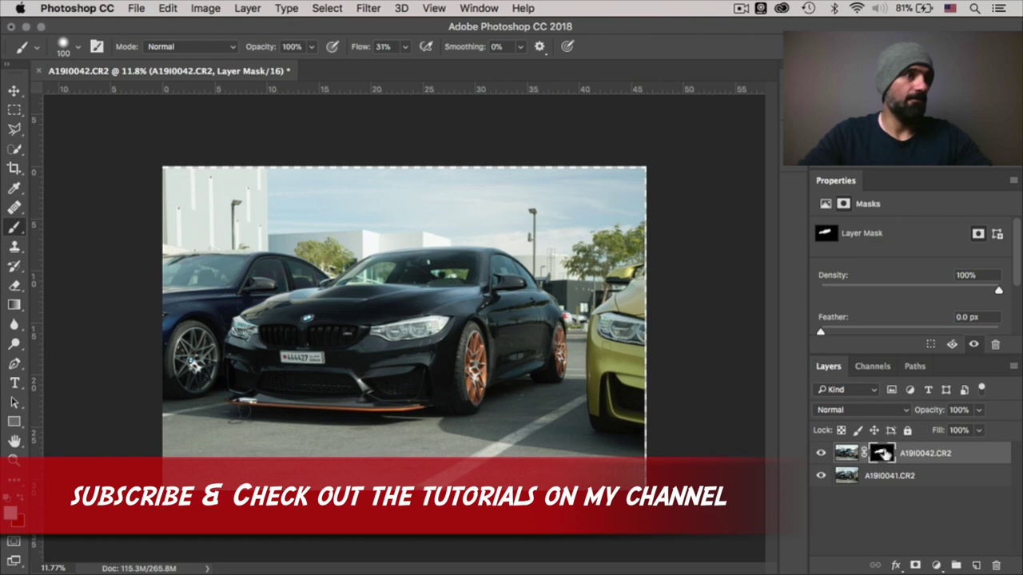
pyautogui.keyDown('shift'); pyautogui.click(884, 455); pyautogui.keyUp('shift')
pyautogui.keyDown('shift'); pyautogui.click(884, 455); pyautogui.keyUp('shift')
pyautogui.keyDown('shift'); pyautogui.click(884, 455); pyautogui.keyUp('shift')
pyautogui.keyDown('shift'); pyautogui.click(884, 455); pyautogui.keyUp('shift')
pyautogui.keyDown('shift'); pyautogui.click(883, 454); pyautogui.keyUp('shift')
pyautogui.keyDown('shift'); pyautogui.click(884, 454); pyautogui.keyUp('shift')
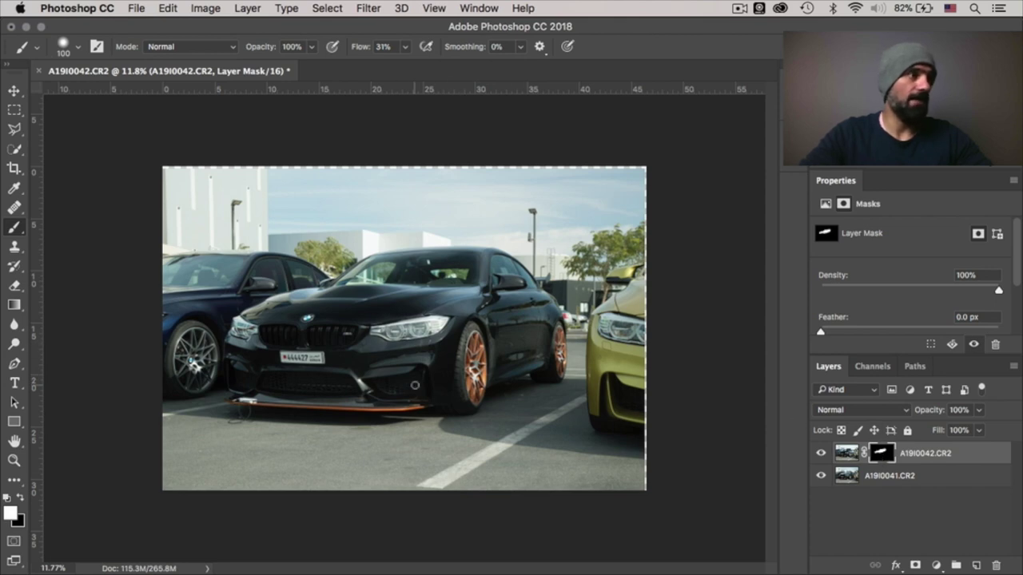
# Step: Zoom into the wheels and paint the top shot over the wheel edge
pyautogui.scroll(5, 415, 385)
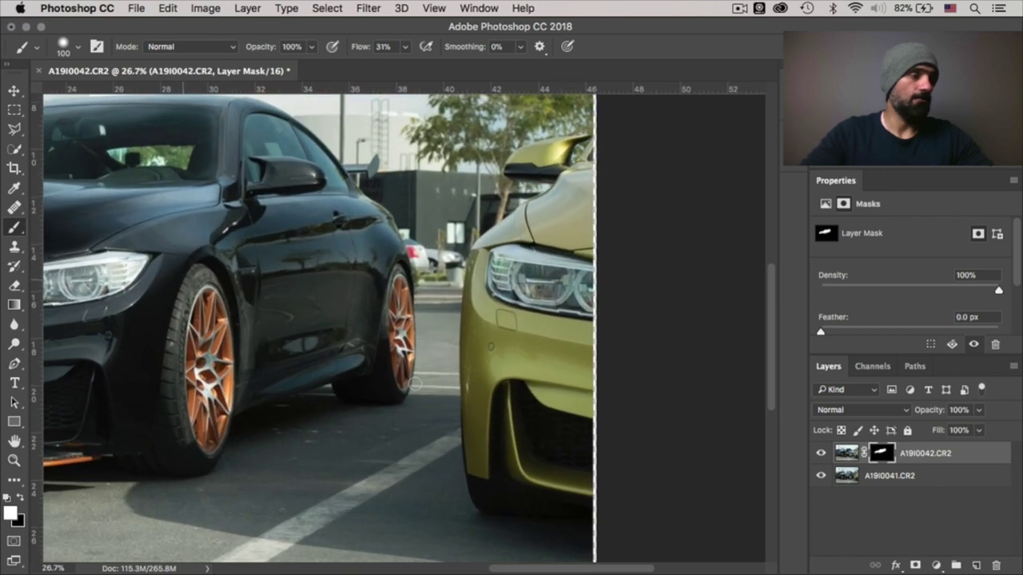
pyautogui.hscroll(-3, 421, 382)
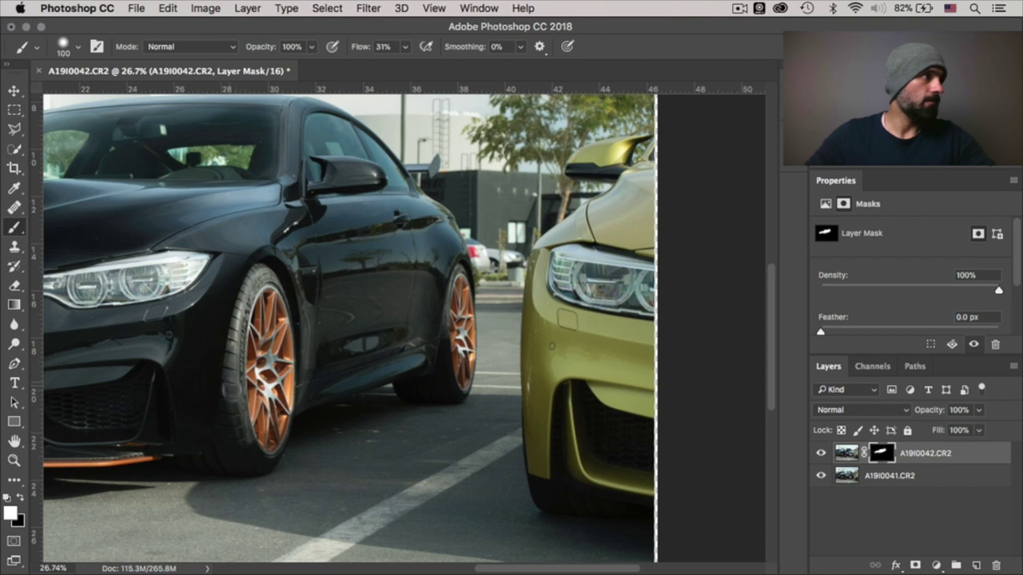
pyautogui.moveTo(264, 278); pyautogui.dragTo(287, 355)
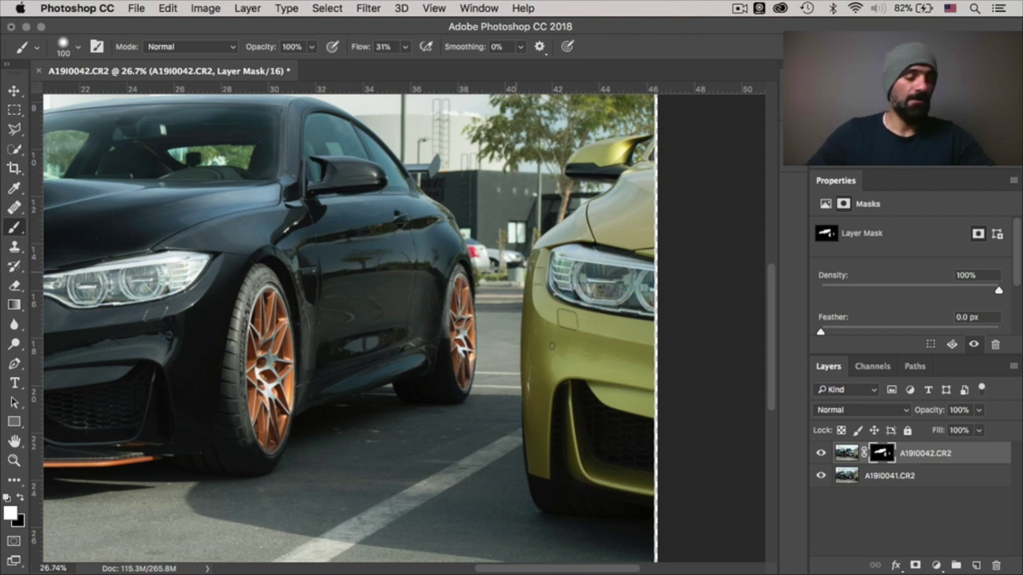
# Step: Resize the brush to about 242 px and lower its flow to 12%
pyautogui.moveTo(550, 316)
pyautogui.mouseDown()
pyautogui.moveTo(579, 383)
pyautogui.moveTo(564, 404)
pyautogui.moveTo(588, 407)
pyautogui.moveTo(593, 397)
pyautogui.mouseUp()
pyautogui.moveTo(586, 340); pyautogui.dragTo(586, 341)
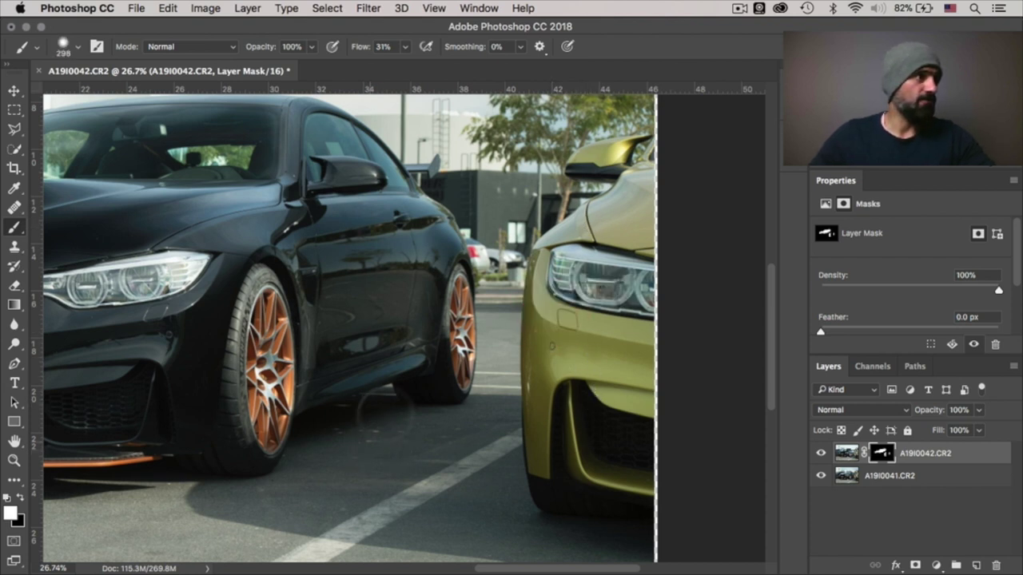
pyautogui.moveTo(388, 382); pyautogui.dragTo(375, 390)
pyautogui.click(406, 46)
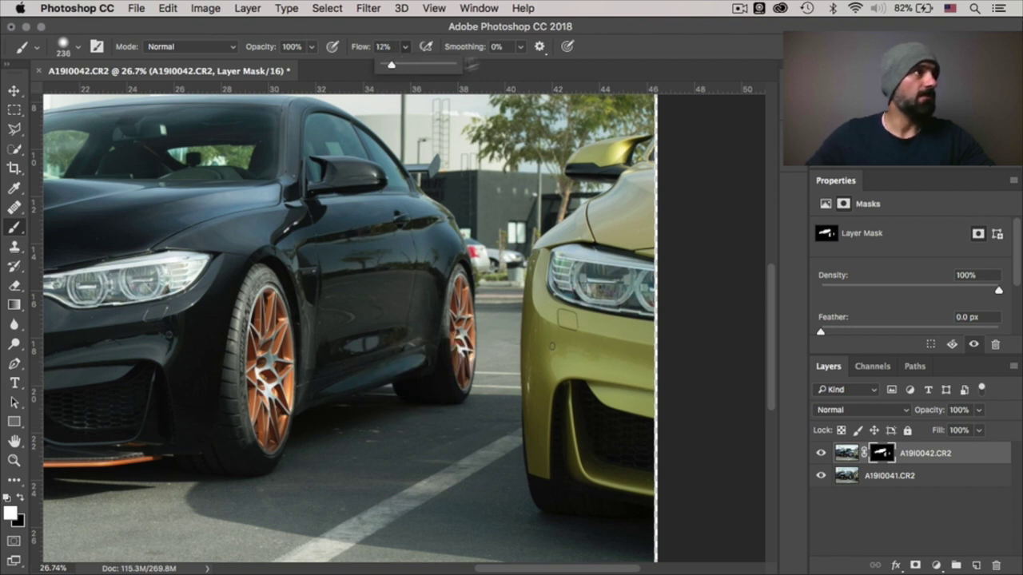
pyautogui.click(628, 47)
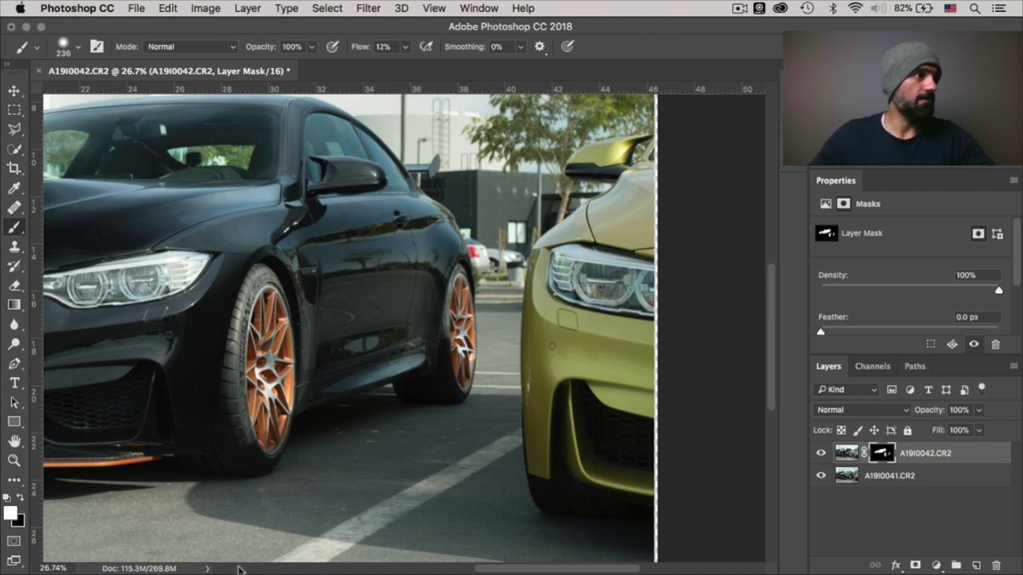
pyautogui.scroll(-5, 469, 411)
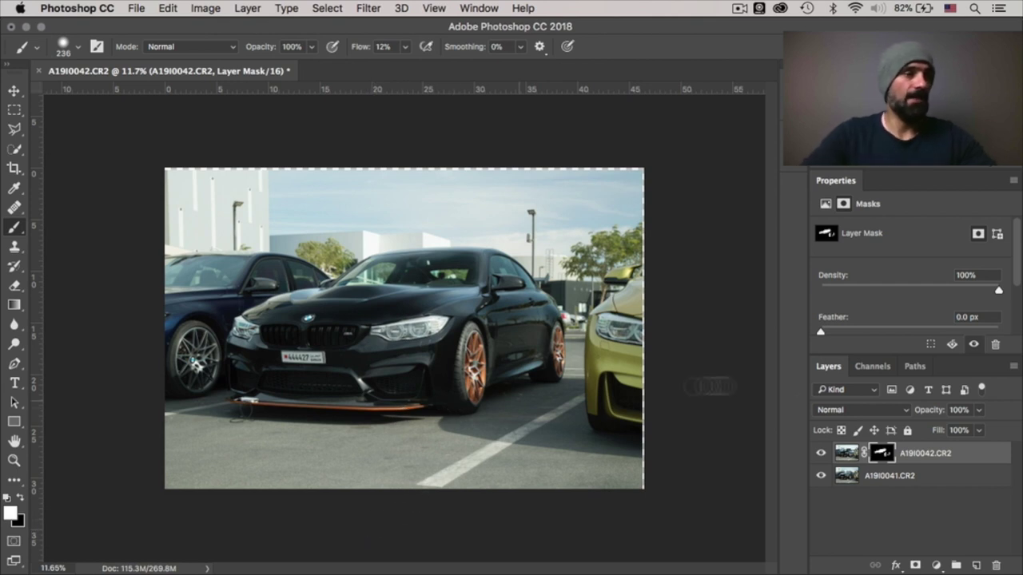
pyautogui.click(820, 452)
pyautogui.click(821, 455)
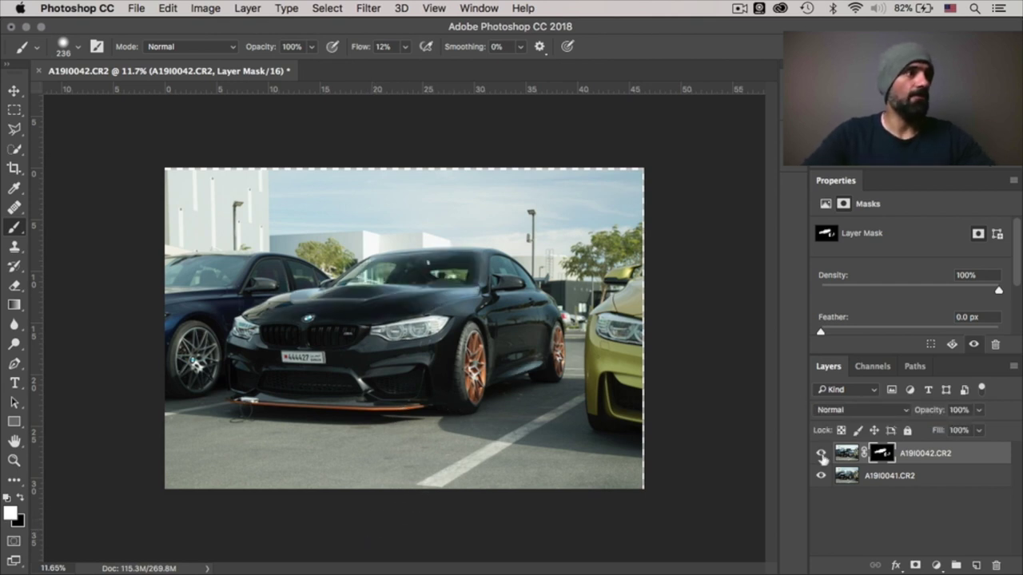
pyautogui.click(821, 455)
pyautogui.click(821, 454)
pyautogui.scroll(-3, 608, 429)
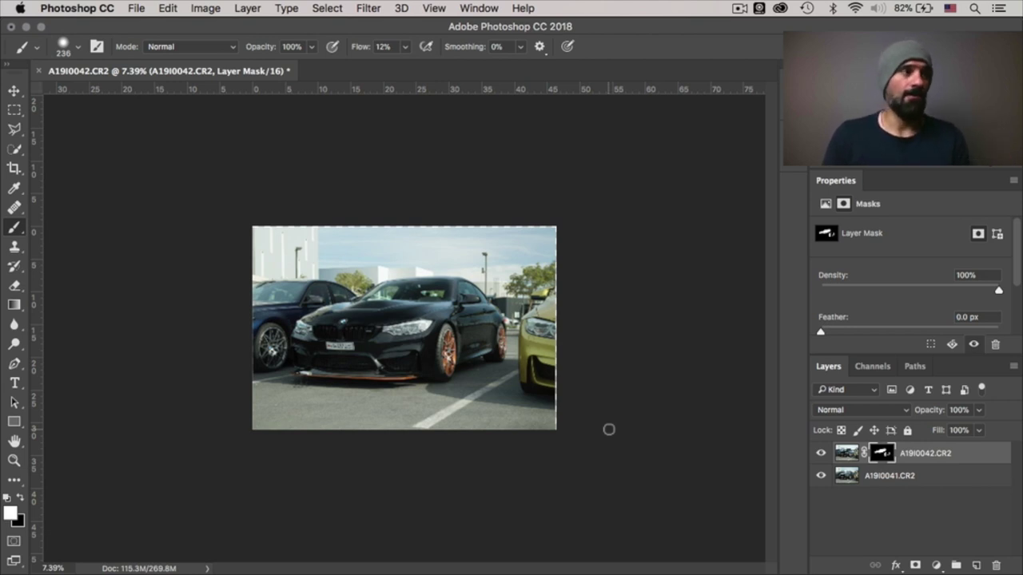
pyautogui.press('super+equal')
pyautogui.press('super+equal')
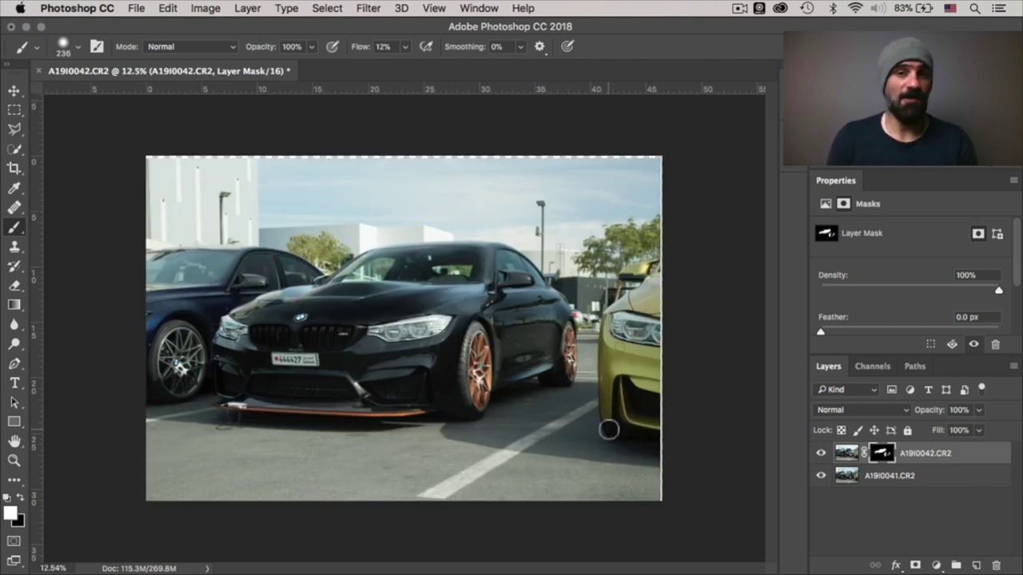